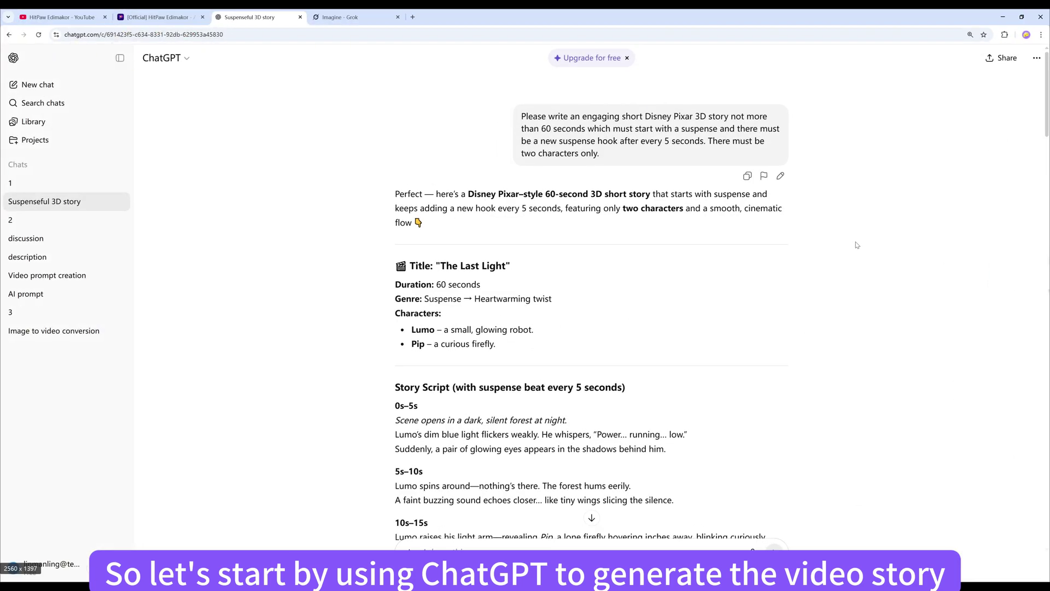
# Request the 60-second 'The Last Light' story with Lumo and Pip, then read the script to its end
pyautogui.moveTo(381, 188)
pyautogui.mouseDown()
pyautogui.moveTo(487, 201)
pyautogui.moveTo(559, 249)
pyautogui.mouseUp()
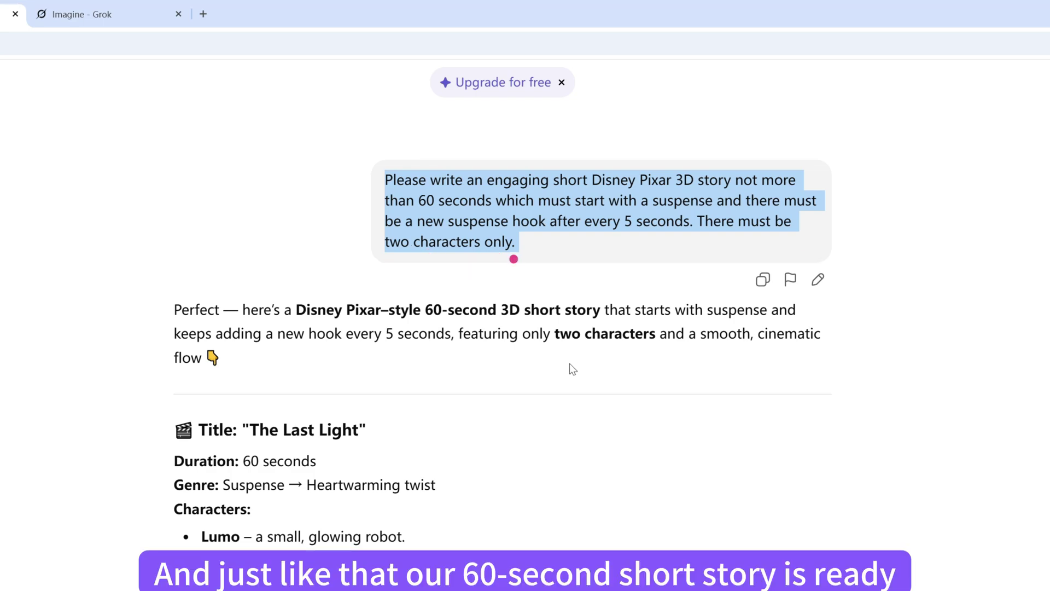
pyautogui.scroll(-15, 578, 401)
pyautogui.scroll(-14, 579, 401)
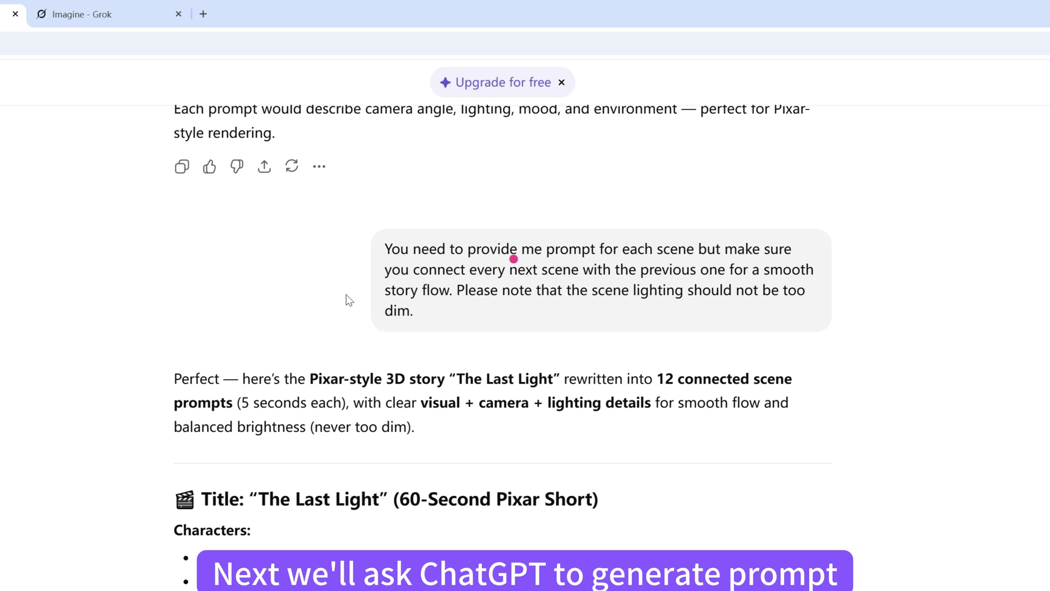
# Ask for 12 connected 5-second scene prompts and select the Scene 1 prompt text
pyautogui.moveTo(366, 244); pyautogui.dragTo(518, 348)
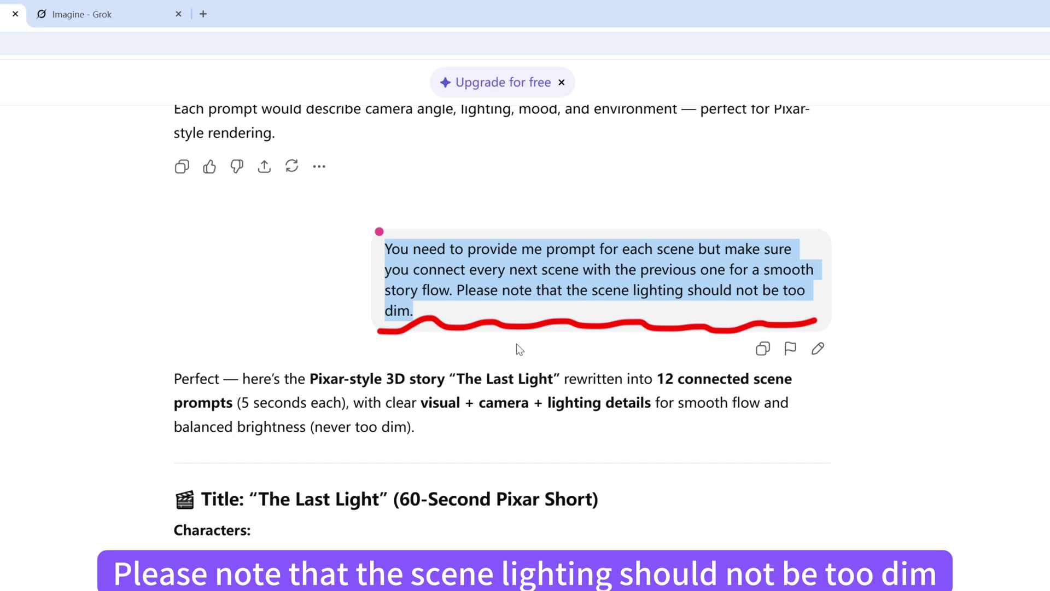
pyautogui.scroll(-8, 516, 343)
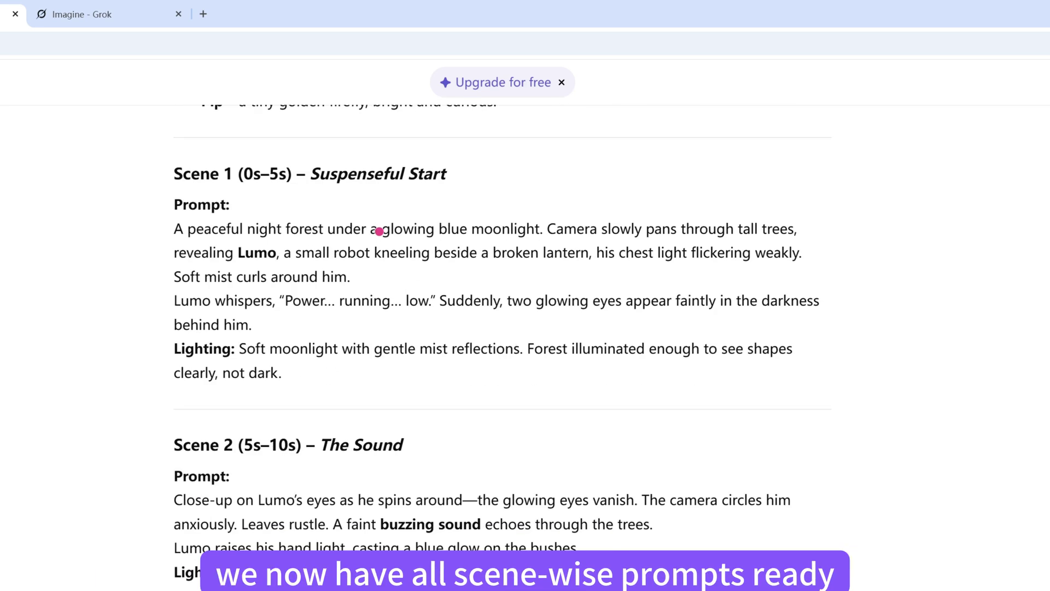
pyautogui.moveTo(174, 229); pyautogui.dragTo(356, 376)
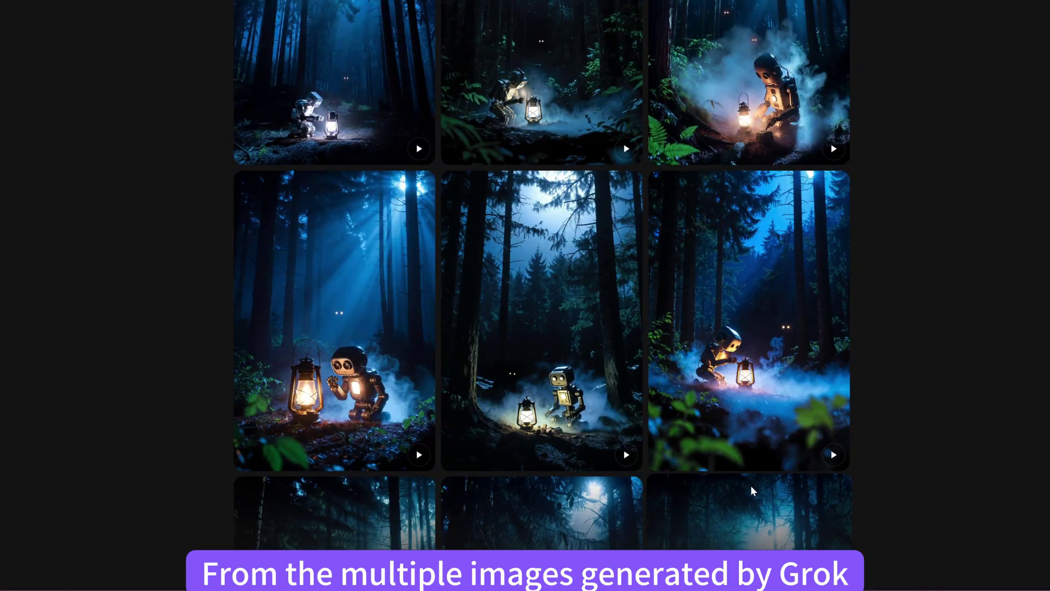
# Make the Scene 1 video from the chosen image of Lumo kneeling by the glowing lantern
pyautogui.scroll(-2, 751, 484)
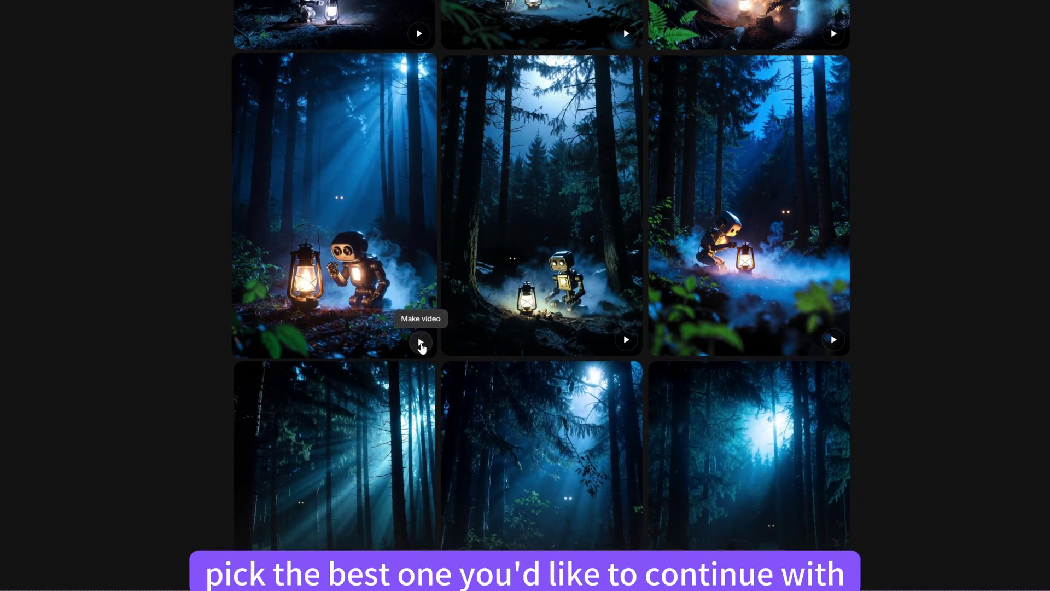
pyautogui.click(420, 344)
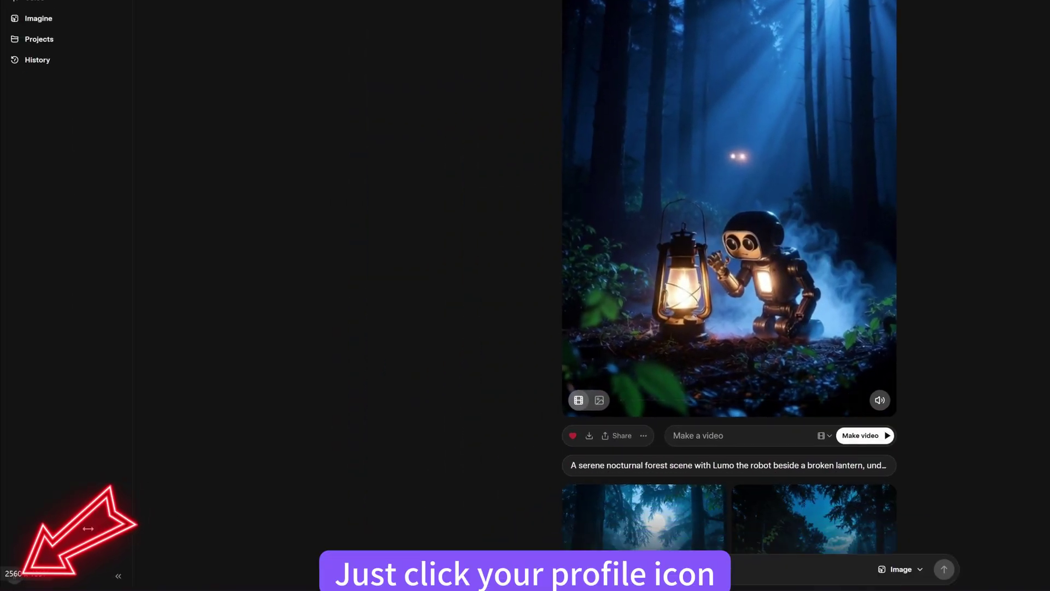
# Switch off Enable Automatic Video Generation under Settings > Behavior and return to the video
pyautogui.click(13, 577)
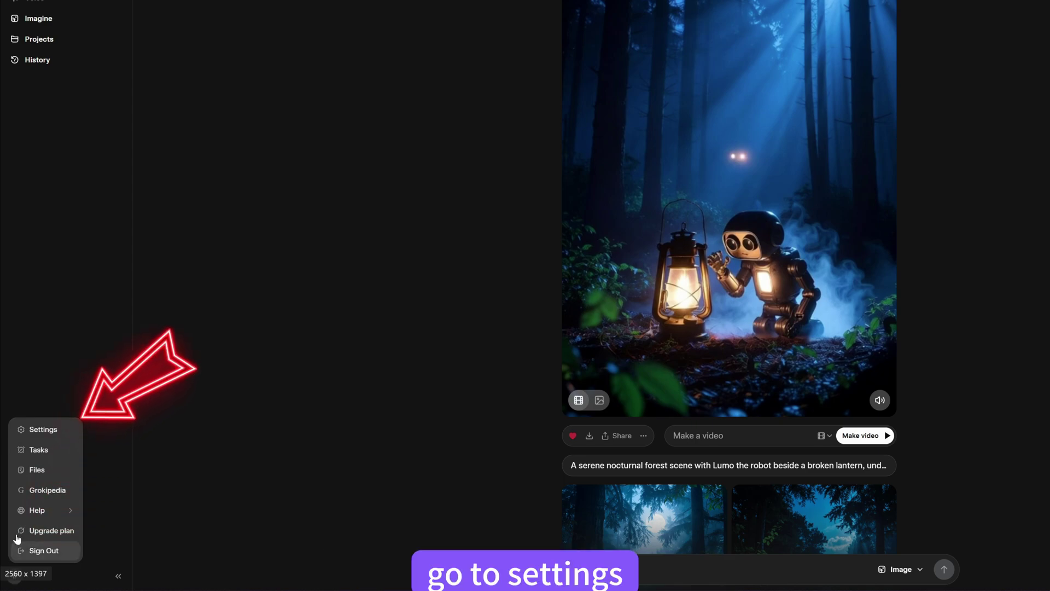
pyautogui.click(50, 430)
pyautogui.click(397, 168)
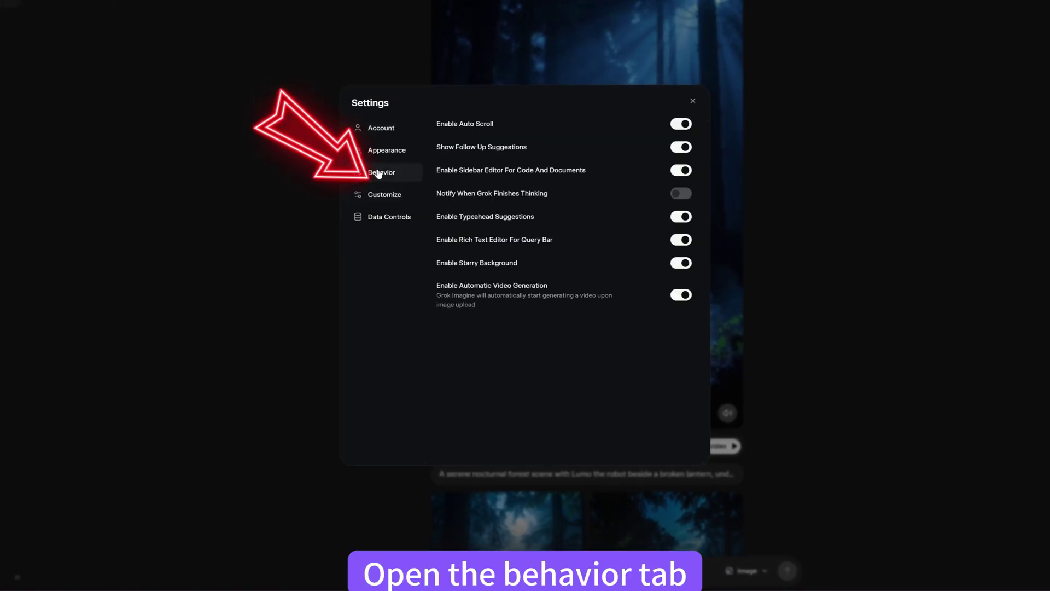
pyautogui.click(679, 299)
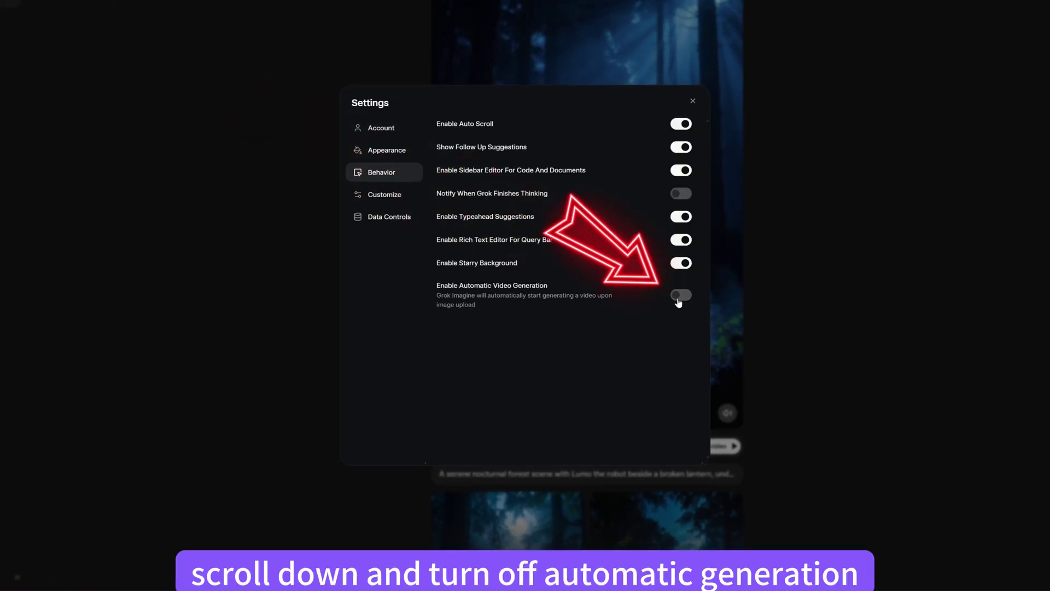
pyautogui.click(822, 307)
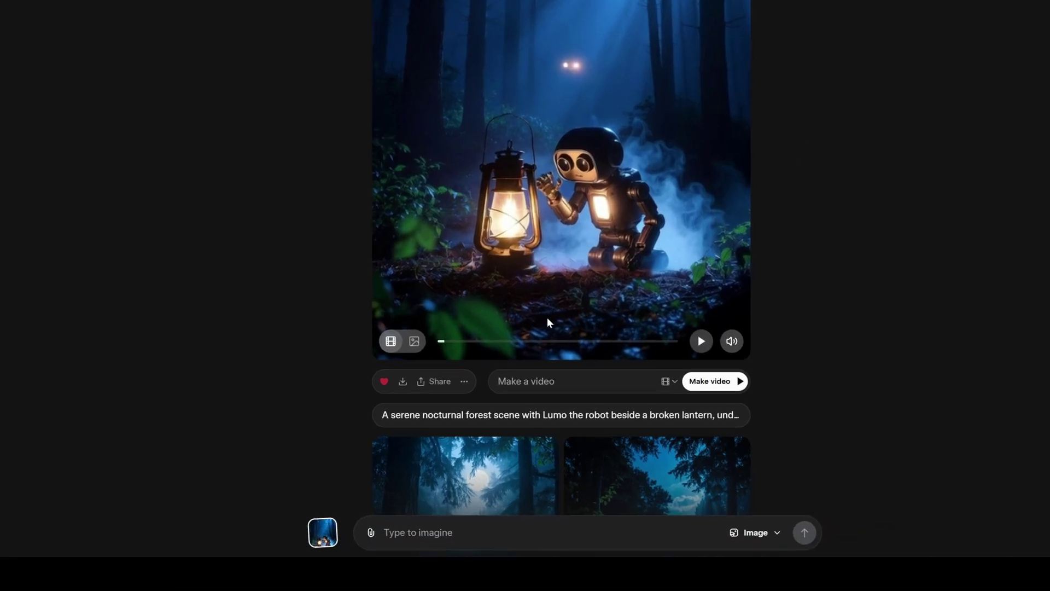
# Copy the Scene 1 video's final frame and paste it as the next clip's starting image
pyautogui.moveTo(443, 343); pyautogui.dragTo(685, 309)
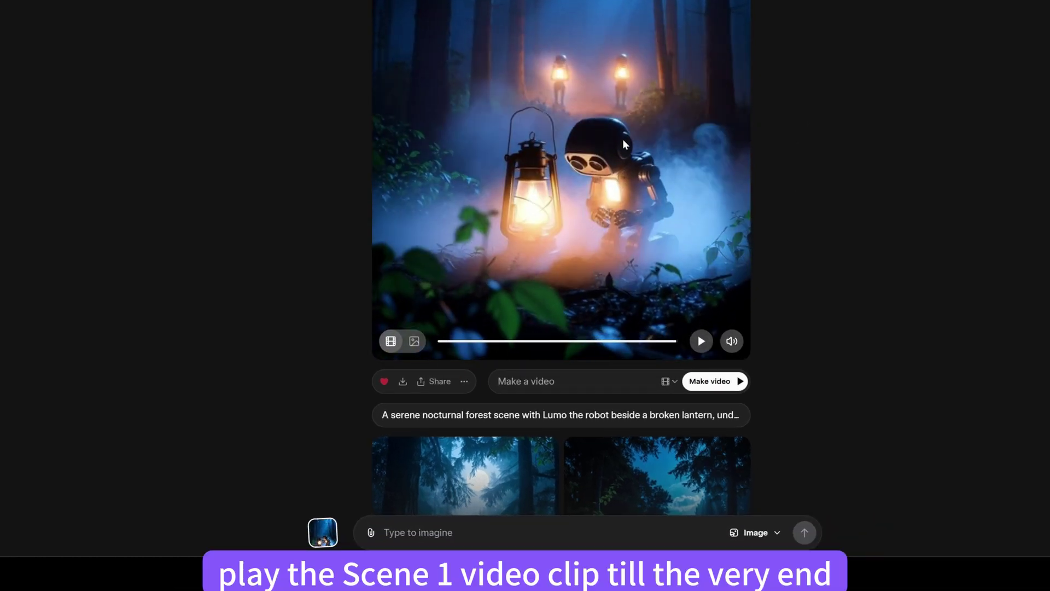
pyautogui.rightClick(623, 140)
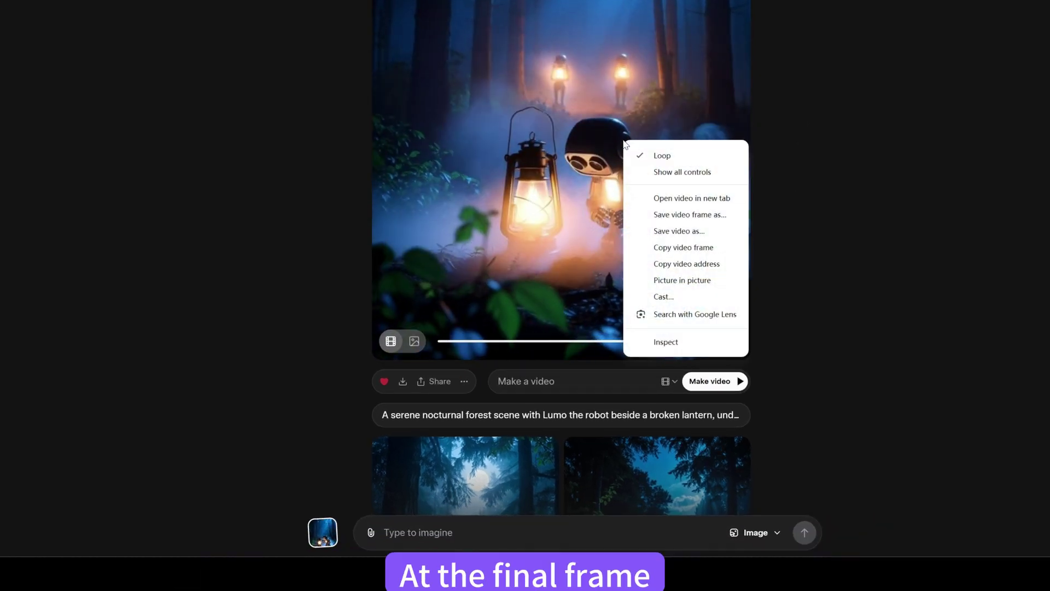
pyautogui.click(670, 249)
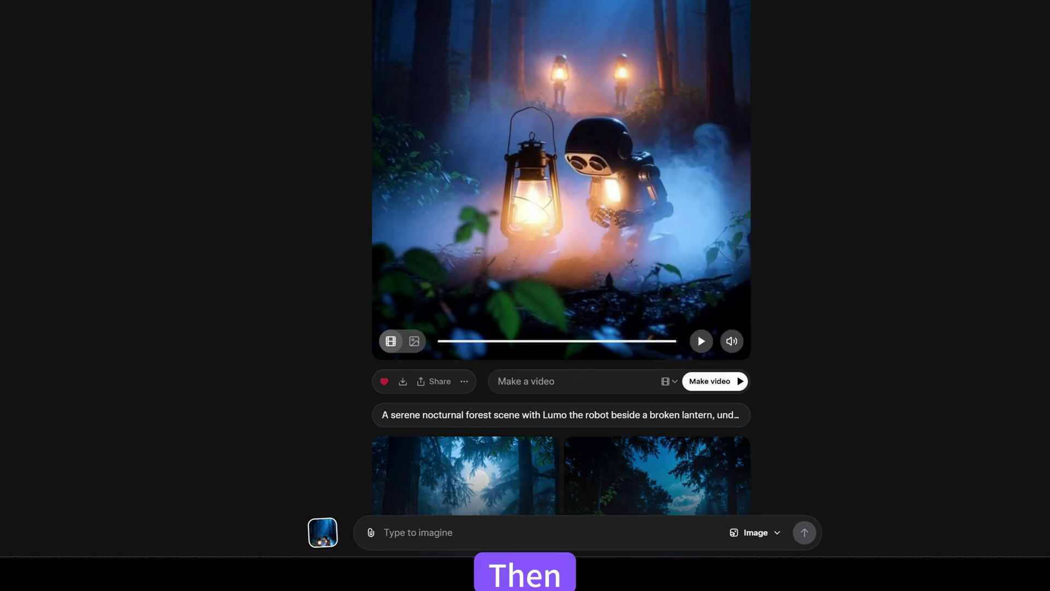
pyautogui.hotkey('ctrl', 'v')
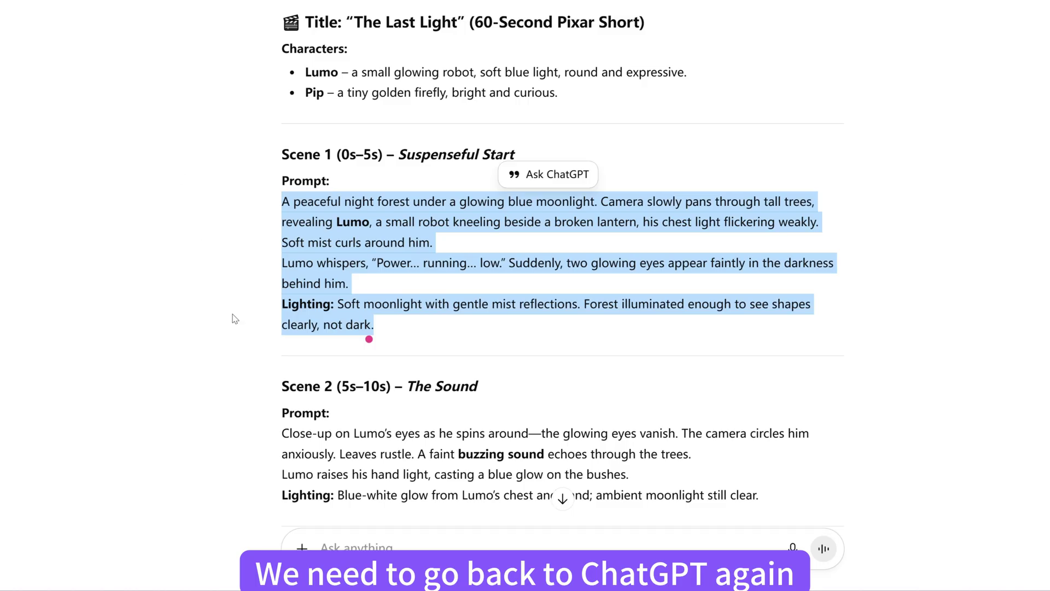
# Generate the Scene 2 clip from its copied prompt, then open the saved favourite scenes
pyautogui.scroll(-6, 268, 376)
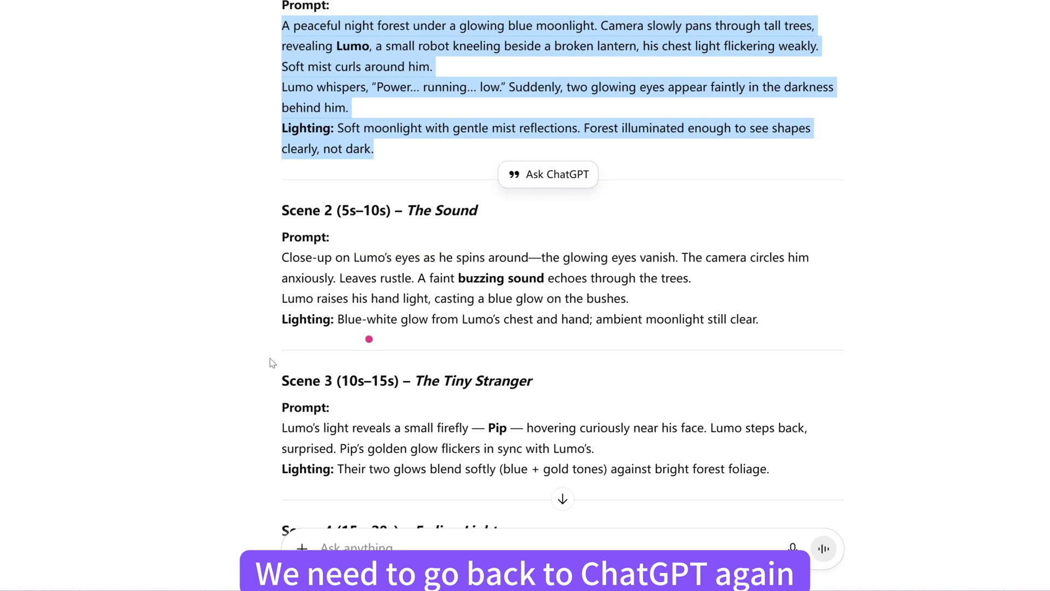
pyautogui.moveTo(277, 259); pyautogui.dragTo(784, 327)
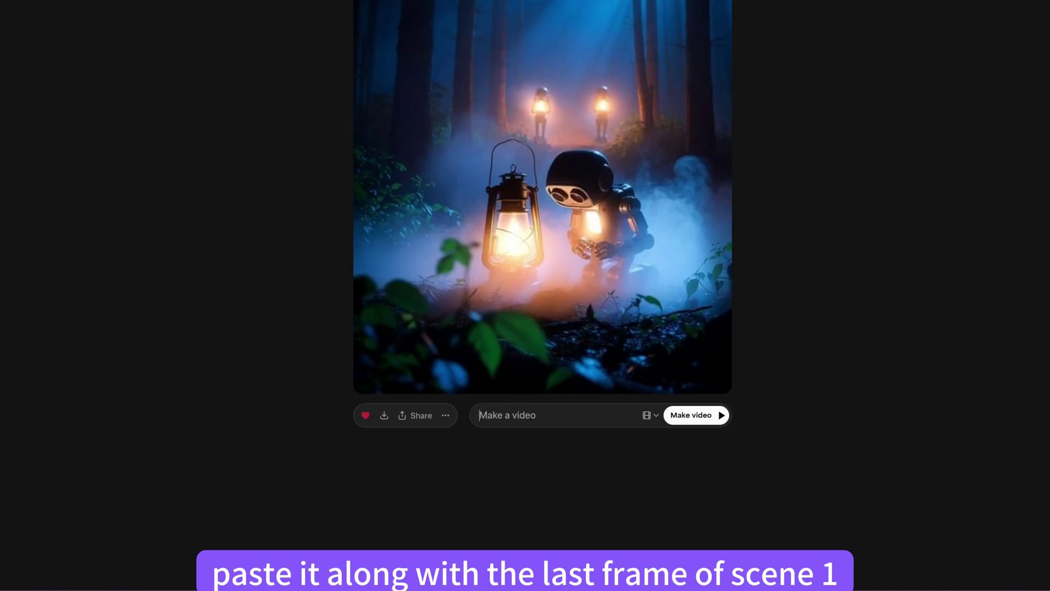
pyautogui.hotkey('ctrl', 'v')
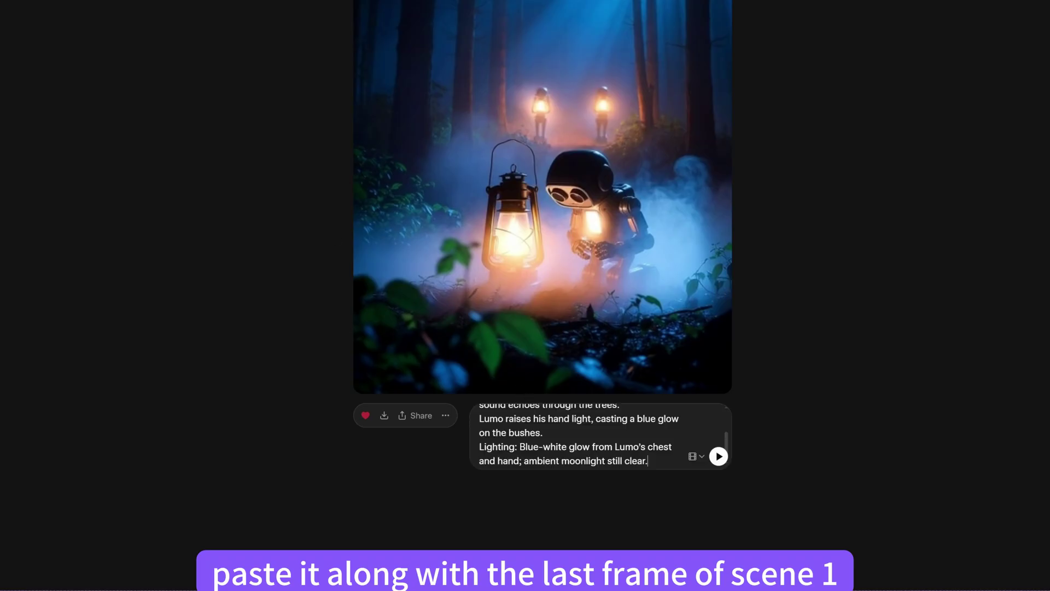
pyautogui.click(719, 460)
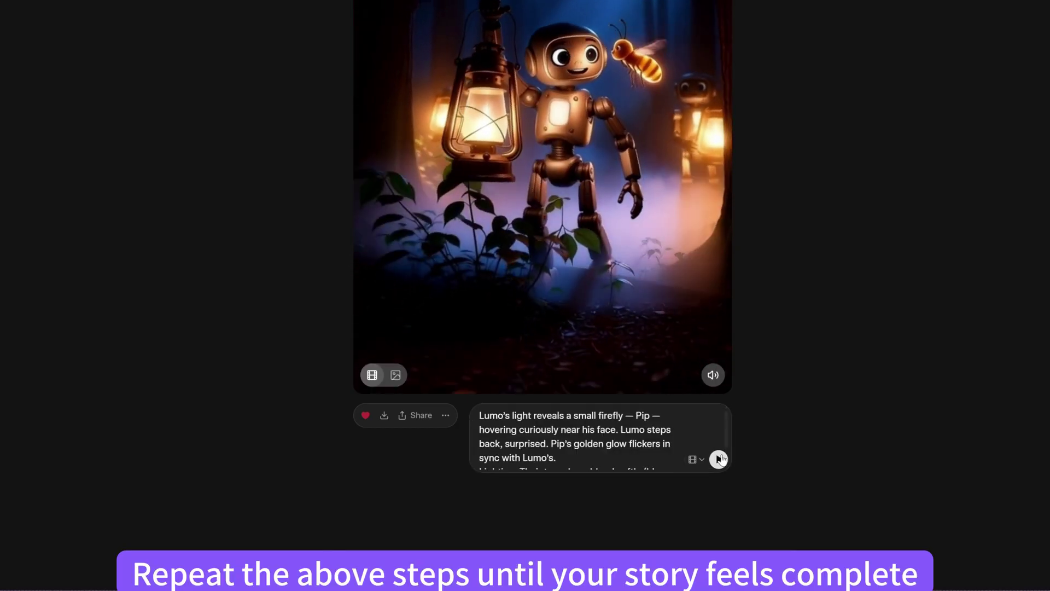
pyautogui.rightClick(492, 223)
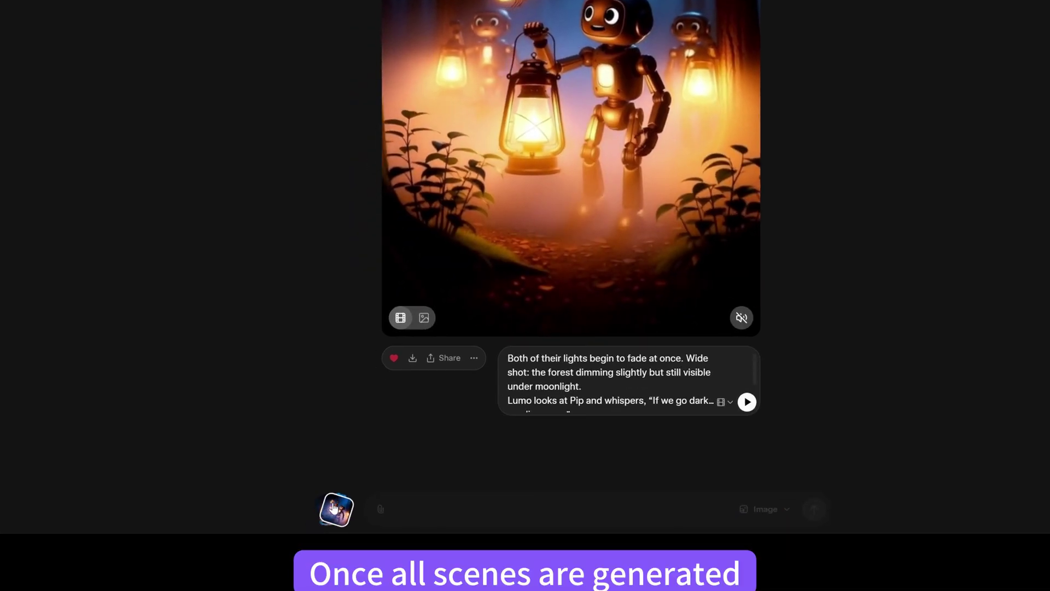
pyautogui.click(338, 501)
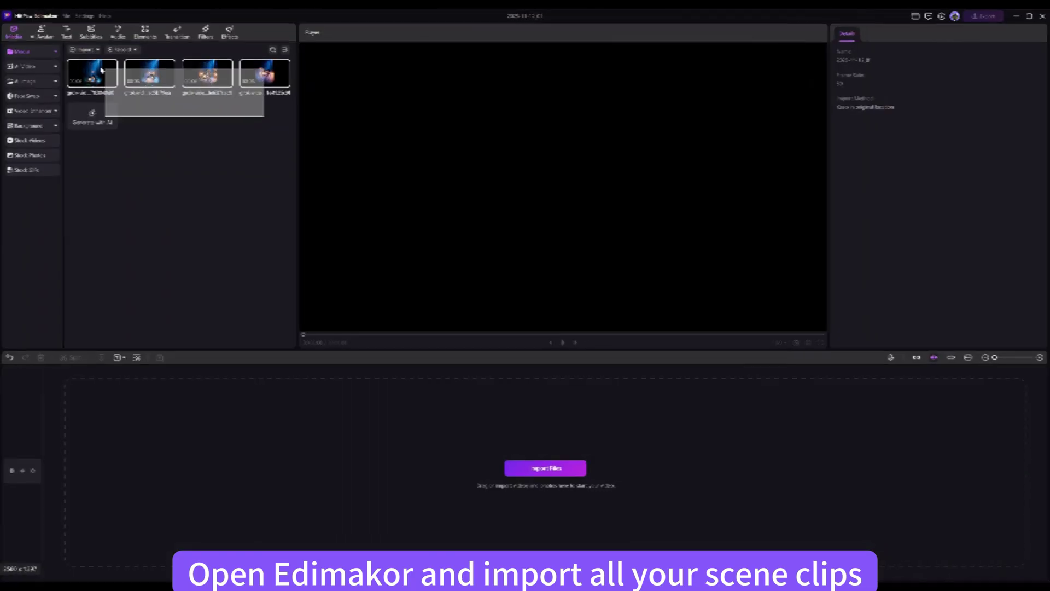
# Place the four scene clips on the timeline, set the project to 9:16, and open Text to Speech
pyautogui.moveTo(93, 74); pyautogui.dragTo(104, 469)
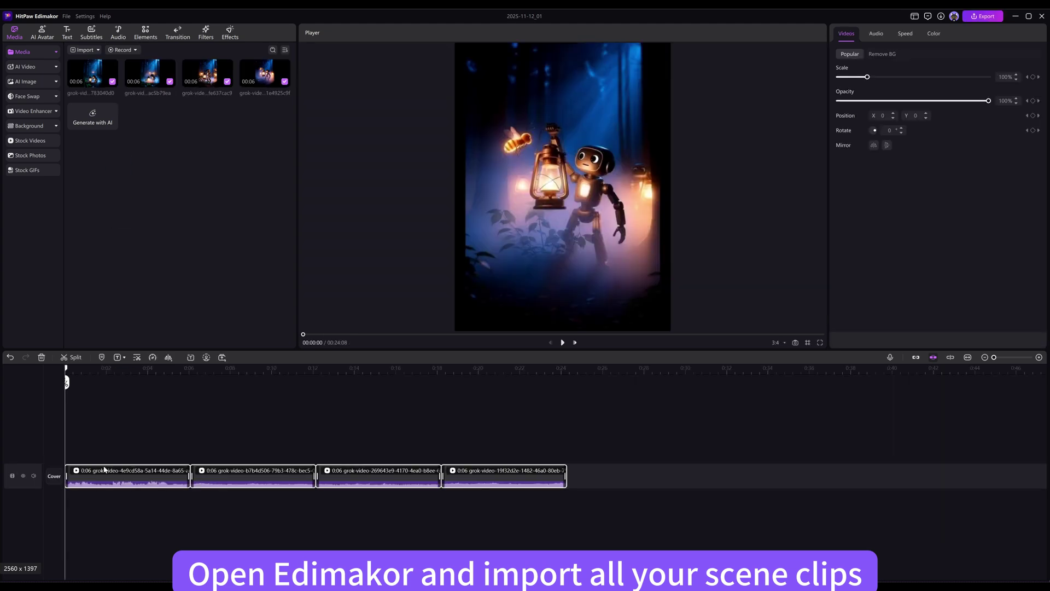
pyautogui.click(777, 343)
pyautogui.click(773, 391)
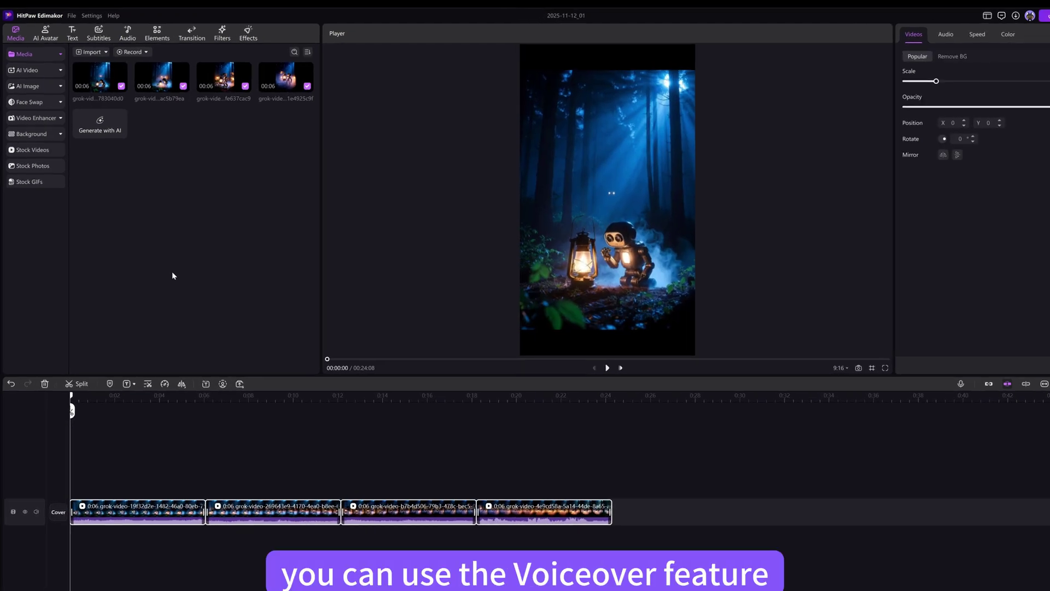
pyautogui.click(126, 33)
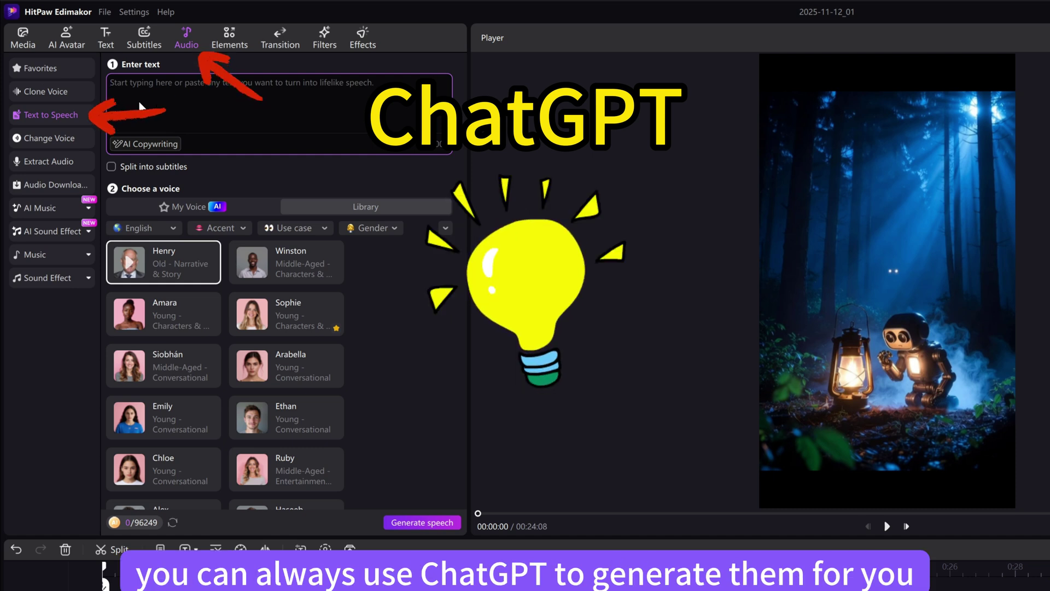
# Choose Auto Subtitles, then select the Scene 1 forest-and-lantern prompt for Text to Video
pyautogui.click(134, 33)
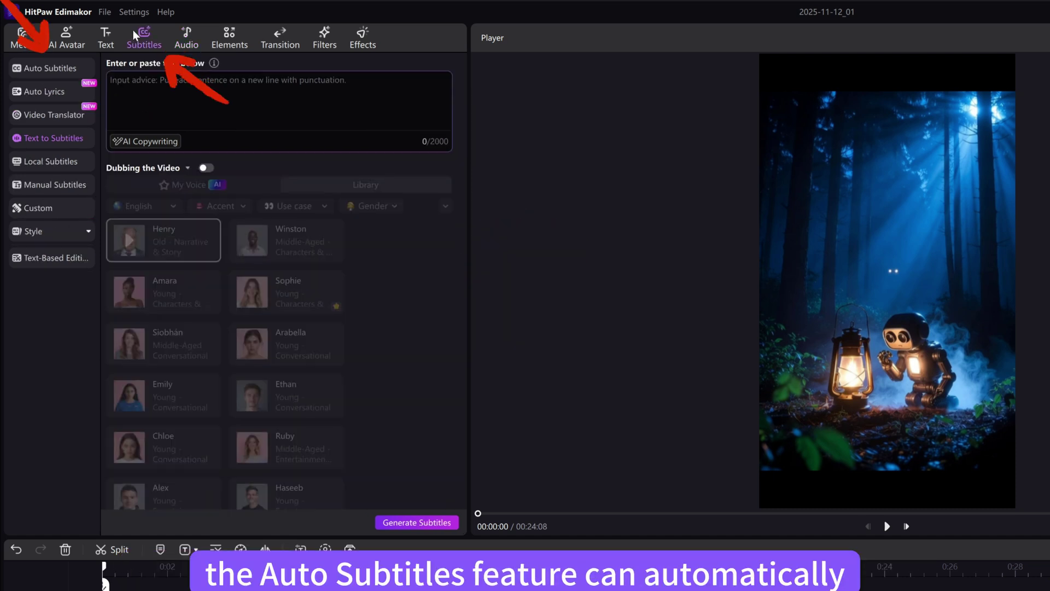
pyautogui.click(55, 68)
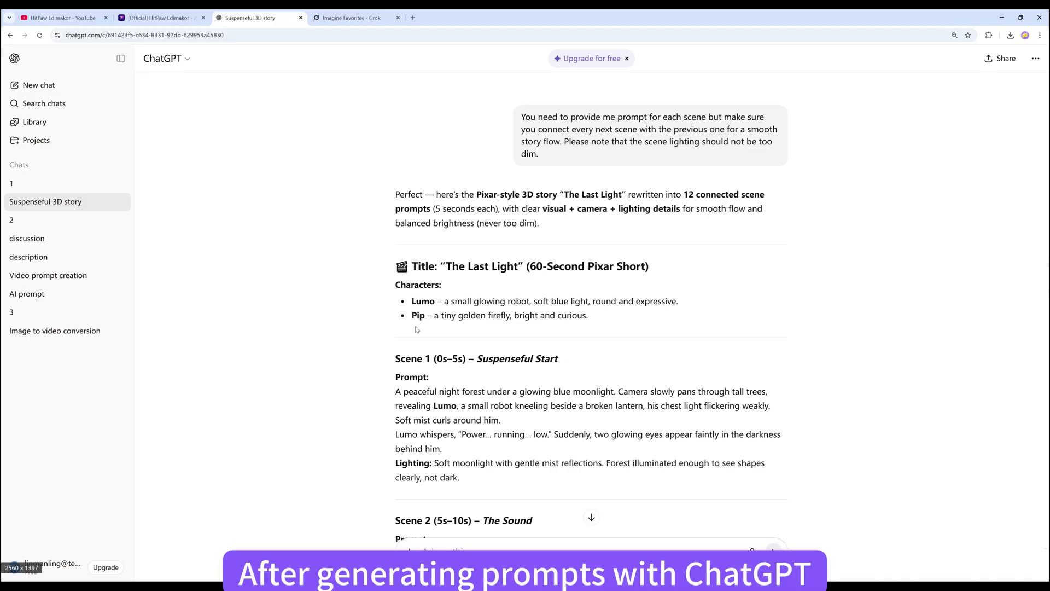
pyautogui.moveTo(377, 393); pyautogui.dragTo(456, 487)
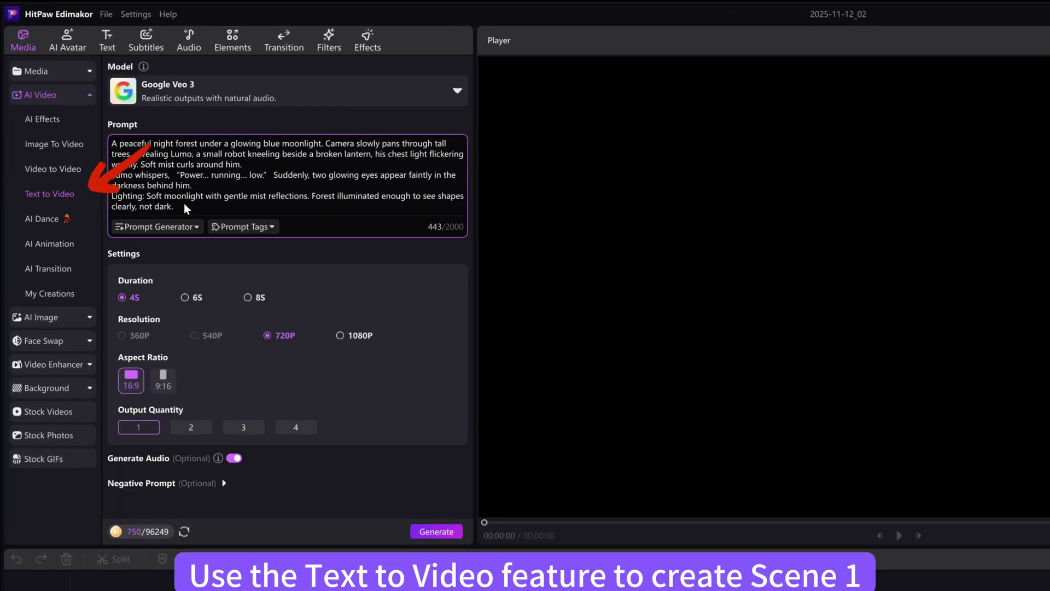
# Generate the Scene 1 clip at 6S duration, 1080P, 9:16 and load it into the player
pyautogui.click(185, 297)
pyautogui.click(339, 335)
pyautogui.click(162, 377)
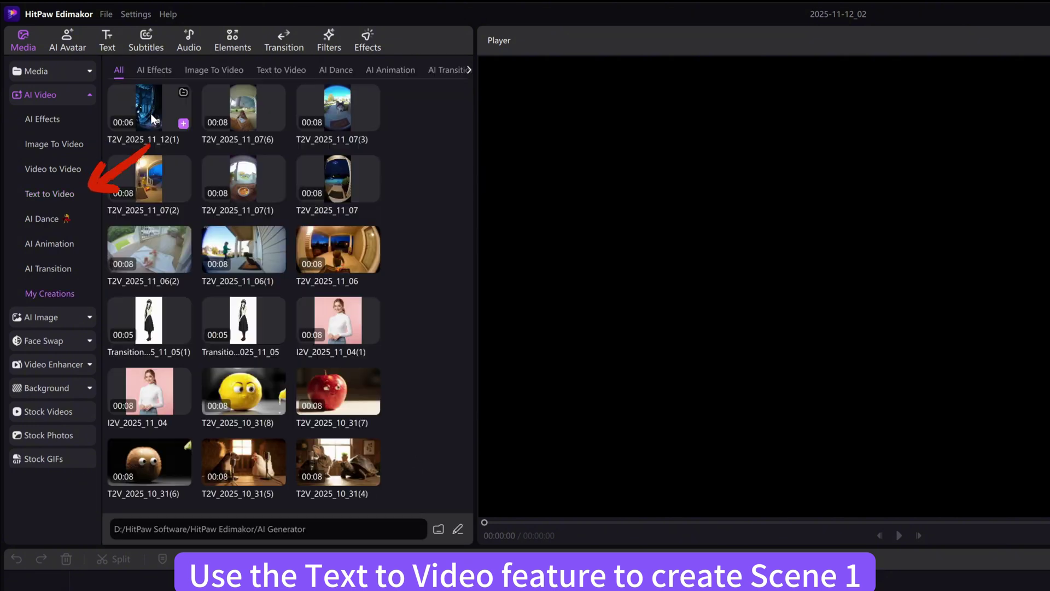
pyautogui.click(153, 119)
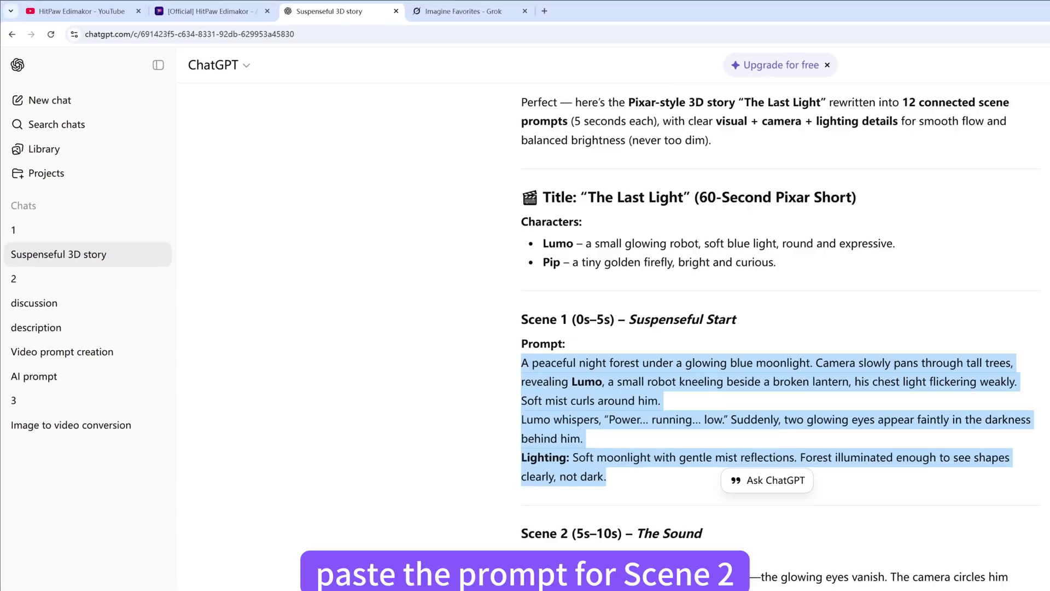
# Select the Scene 2 prompt text and play the new Image to Video clip
pyautogui.scroll(-2, 766, 329)
pyautogui.moveTo(522, 449); pyautogui.dragTo(989, 509)
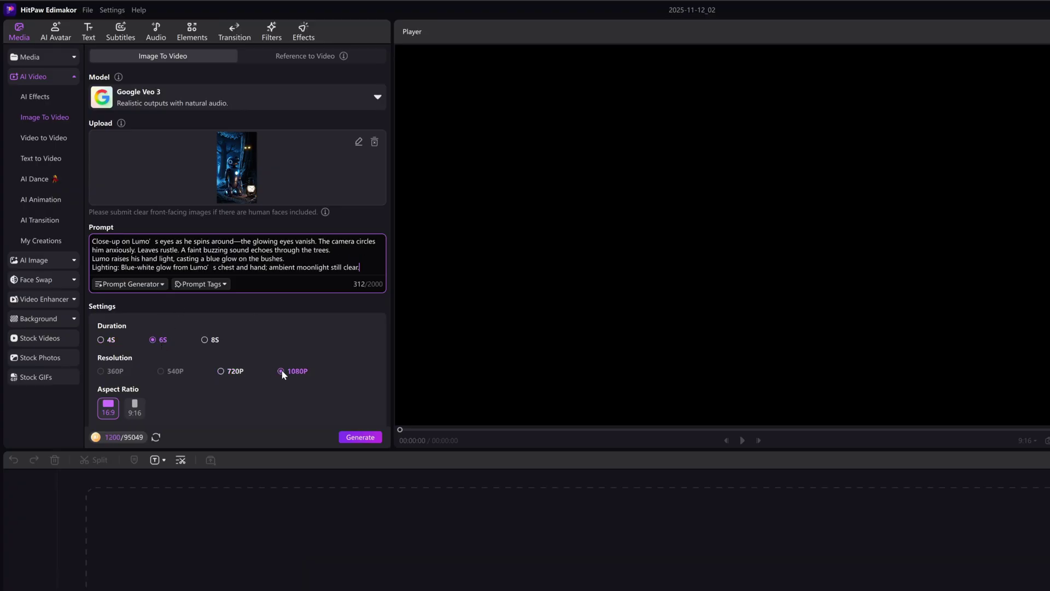
pyautogui.scroll(-2, 281, 371)
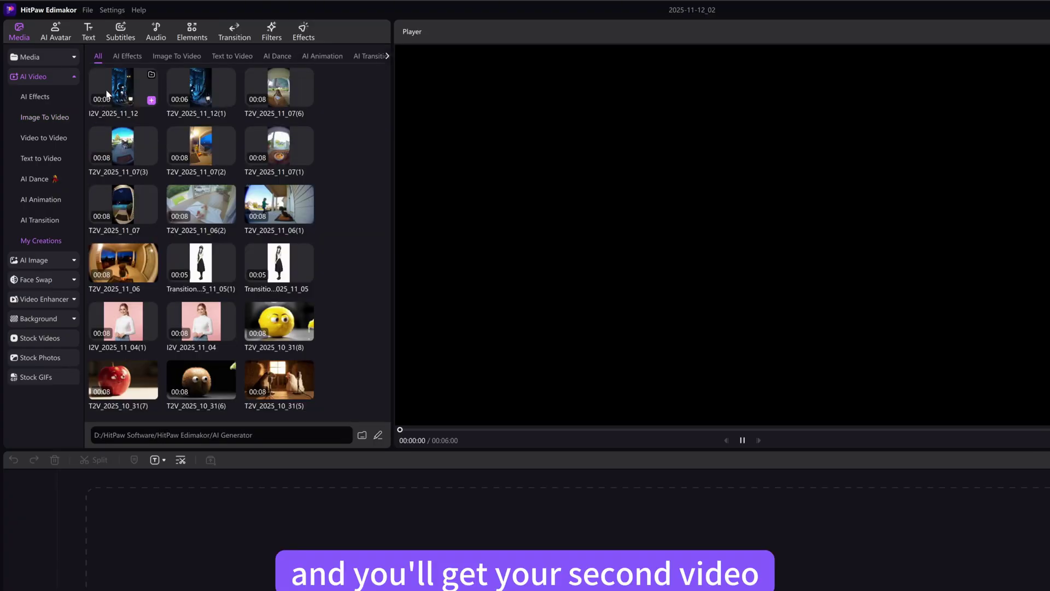
pyautogui.click(107, 94)
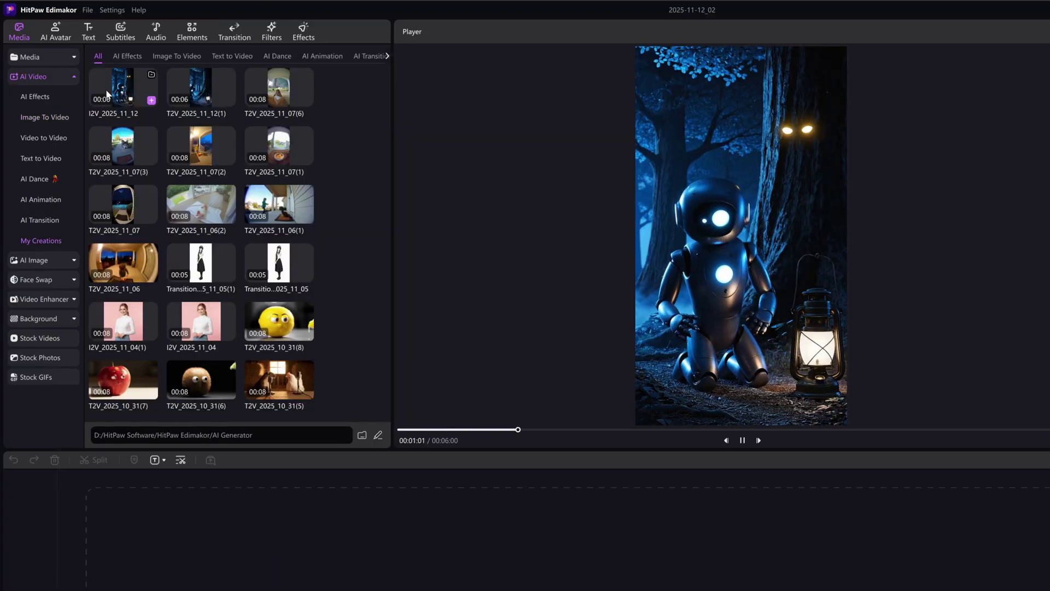